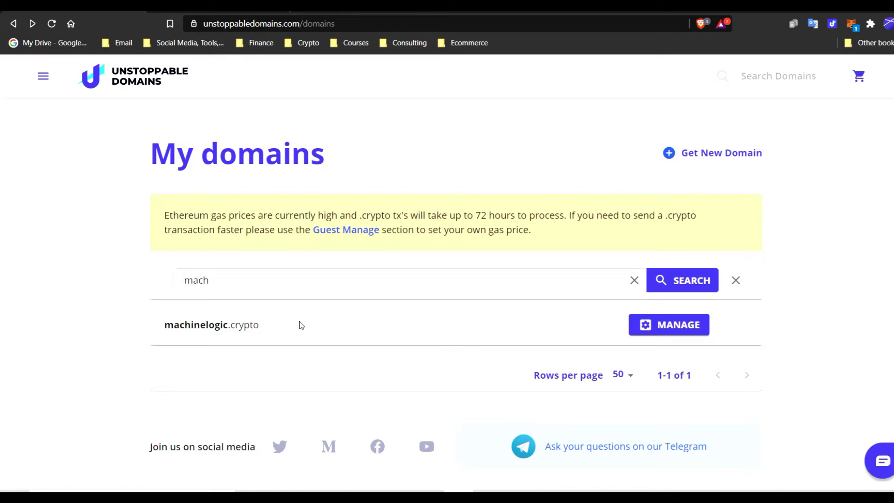
Open machinelogic.crypto's manage page, landing on its Transfer Domain form
click(54, 88)
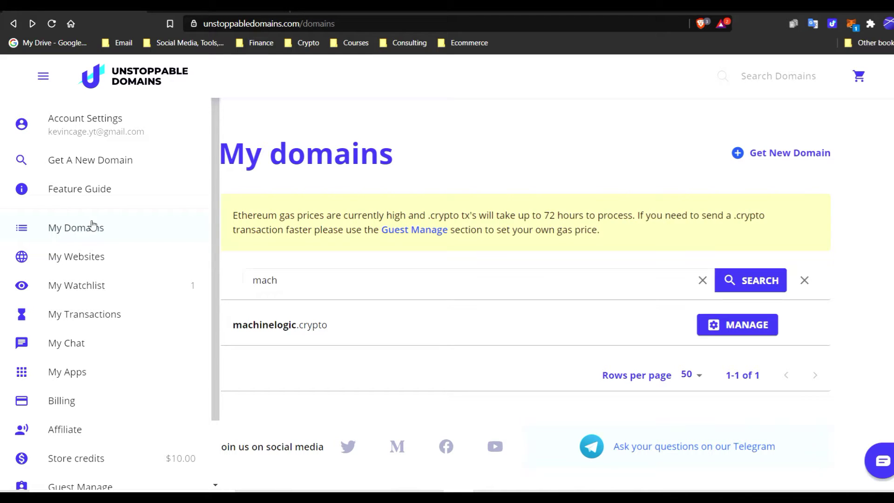
click(41, 78)
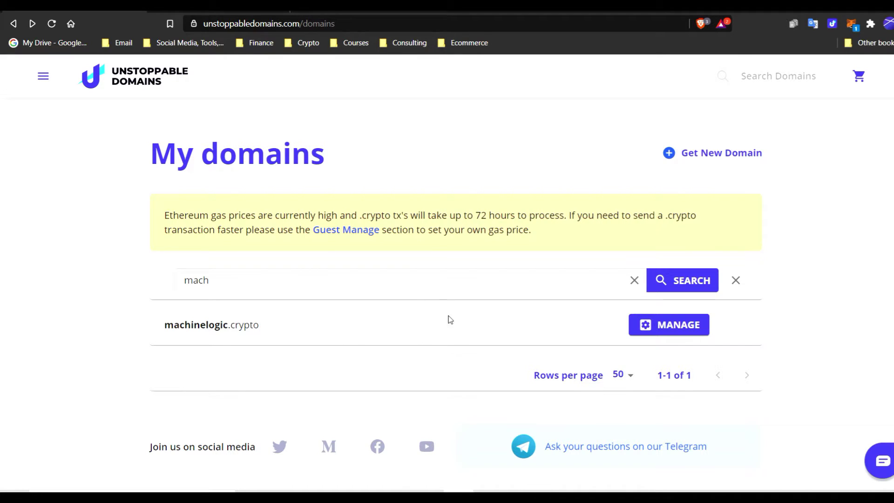
click(653, 332)
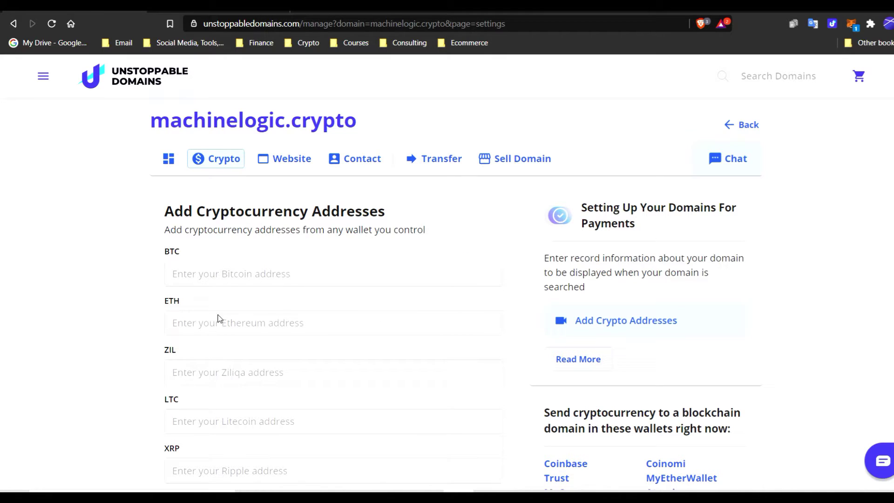
scroll(282, 259, down, 1)
scroll(295, 277, up, 1)
From the Transfer tab, use Sell Domain to list machinelogic.crypto on OpenSea
click(435, 159)
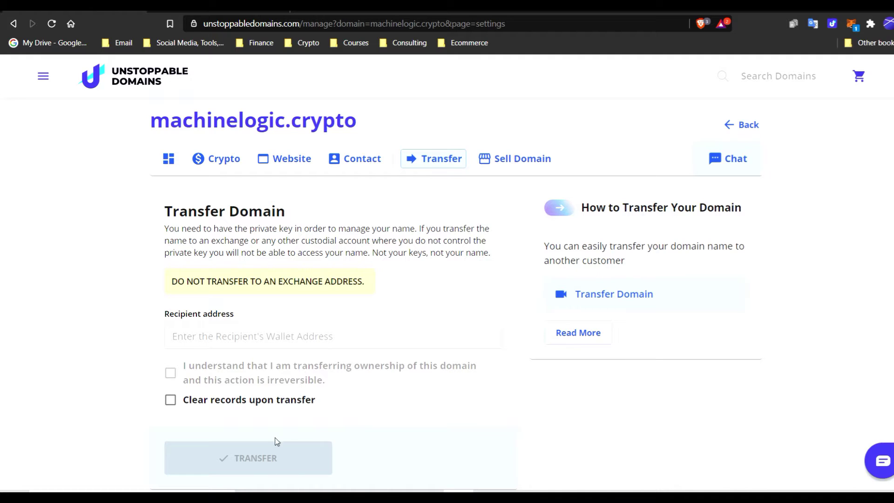
click(506, 163)
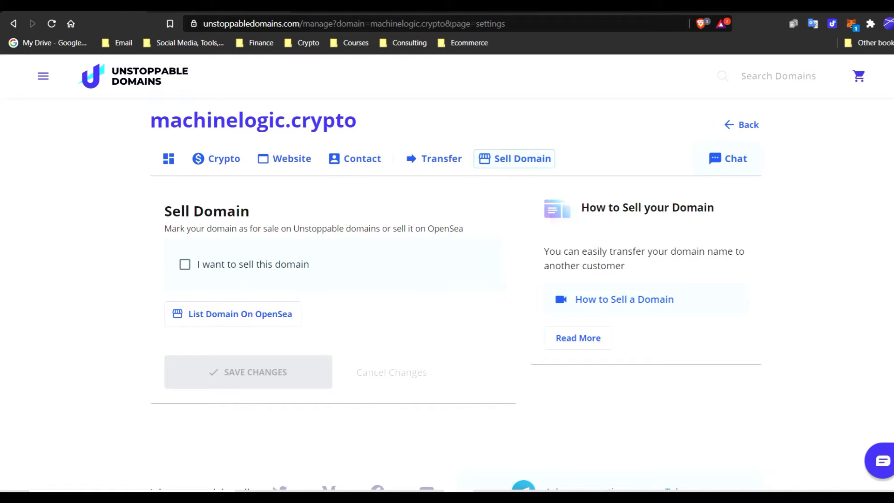
click(224, 4)
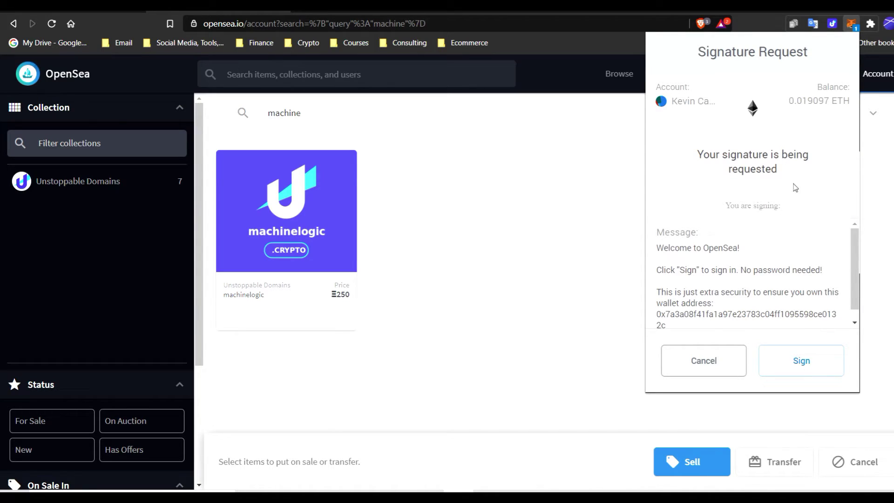
Approve the MetaMask sign-in signature for OpenSea and dismiss the wallet popup
click(799, 361)
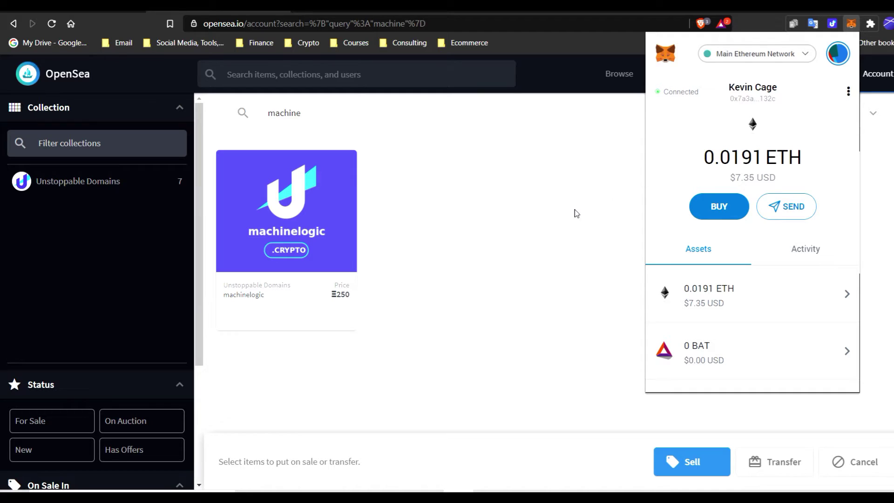
click(550, 230)
mouse_move(287, 230)
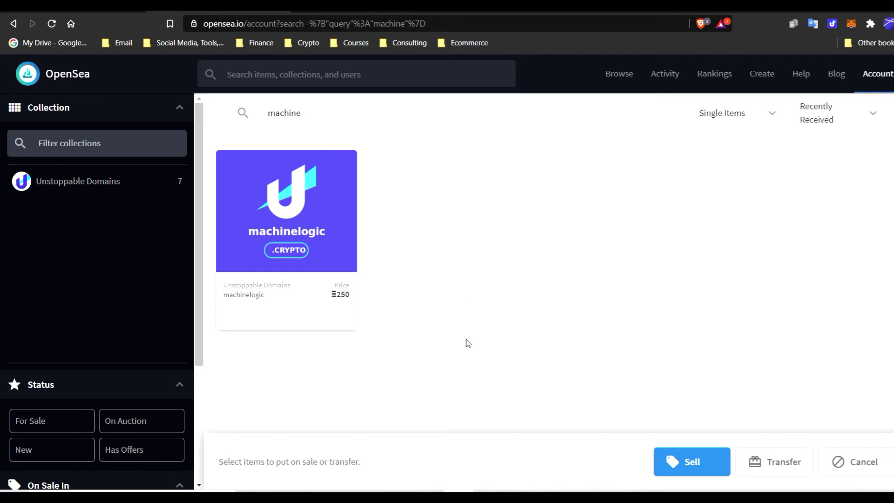
Select the machinelogic card, start a sale, and show the price currency choices
click(305, 314)
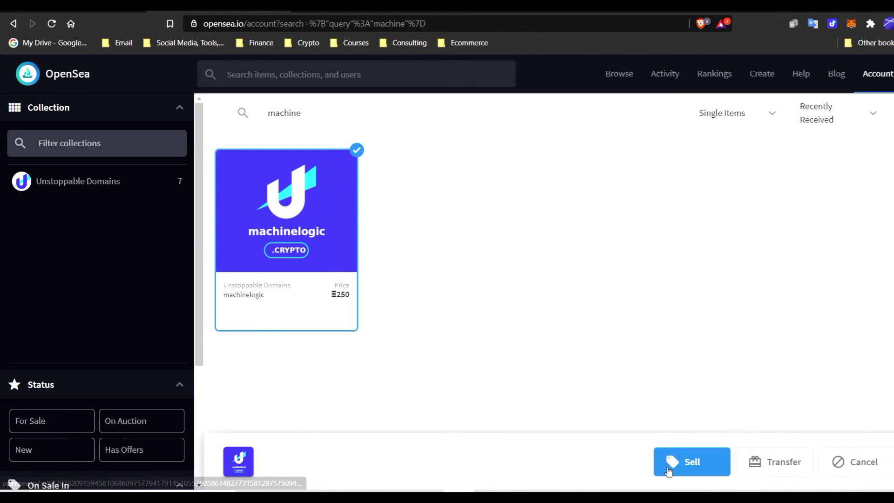
click(682, 462)
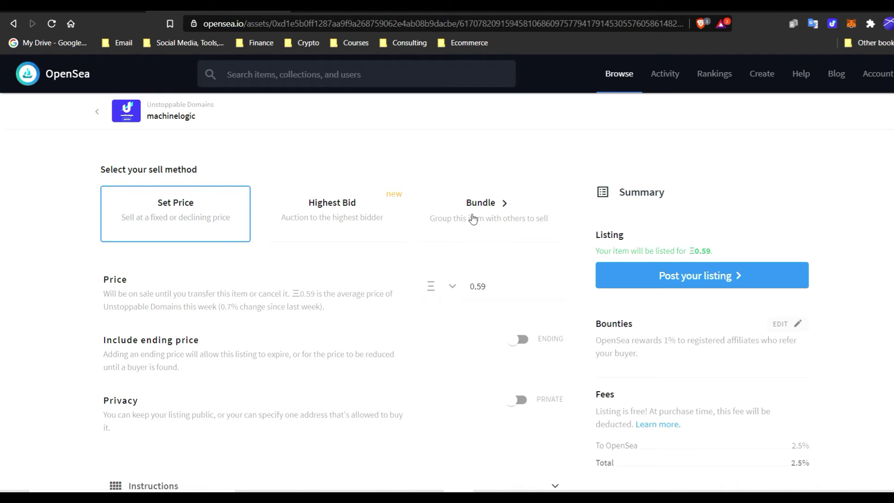
click(442, 295)
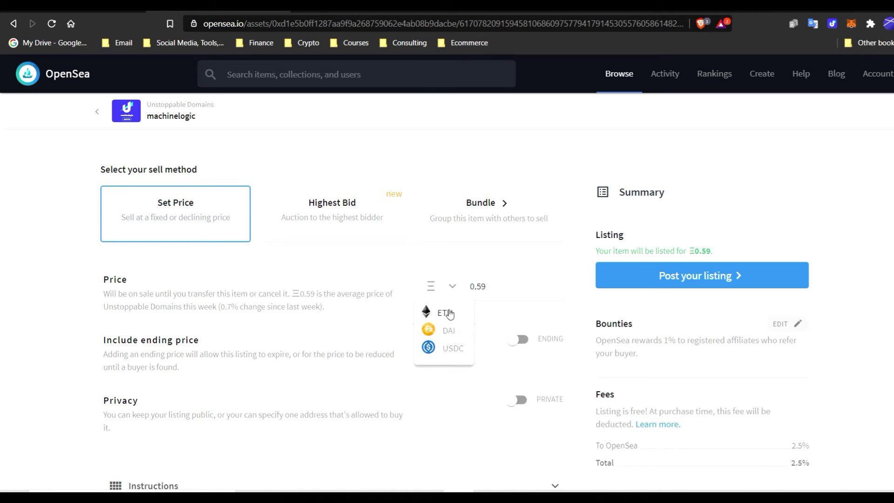
Replace the 0.59 price with 121, keeping ETH as the currency
click(449, 313)
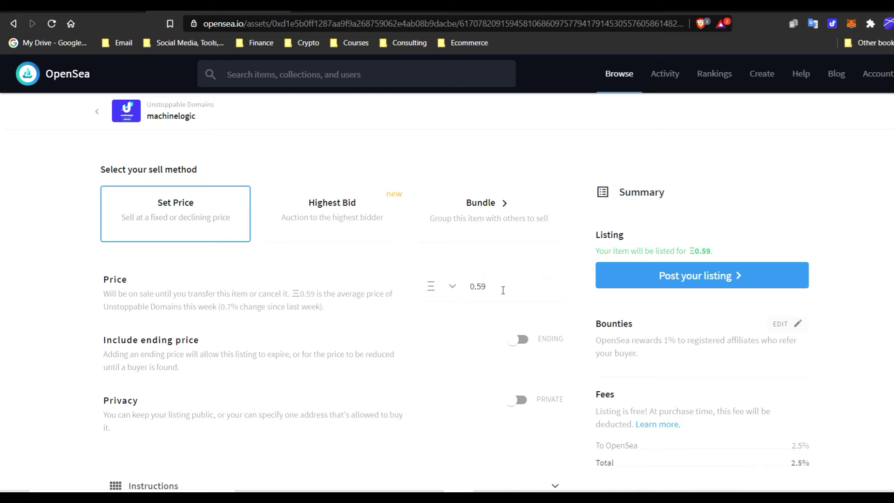
drag(503, 290, 466, 288)
key(BackSpace)
text(12)
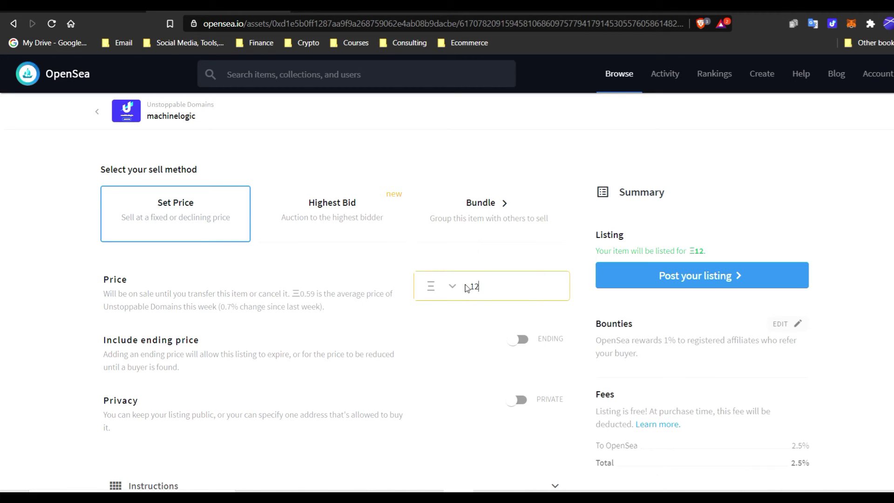
text(1)
click(437, 285)
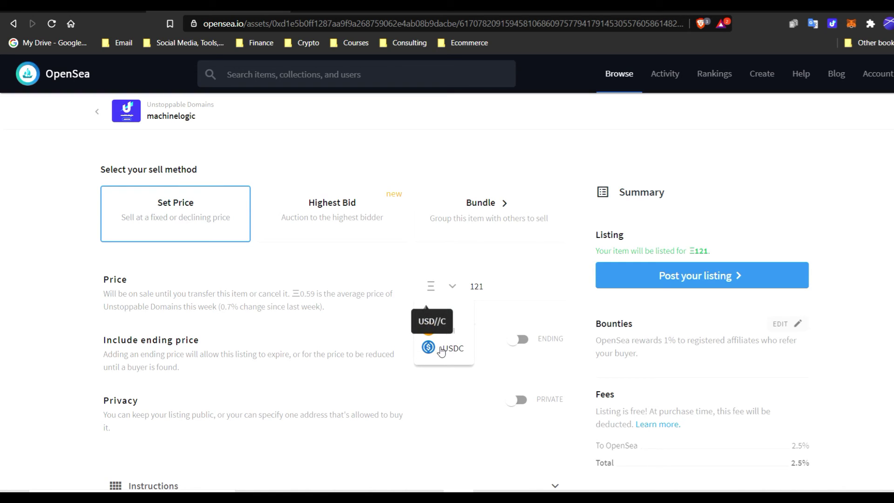
click(354, 364)
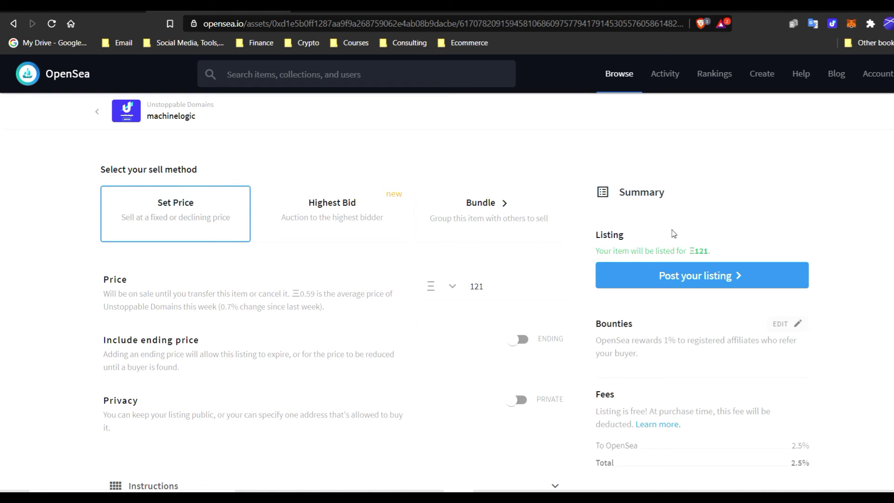
scroll(605, 396, down, 1)
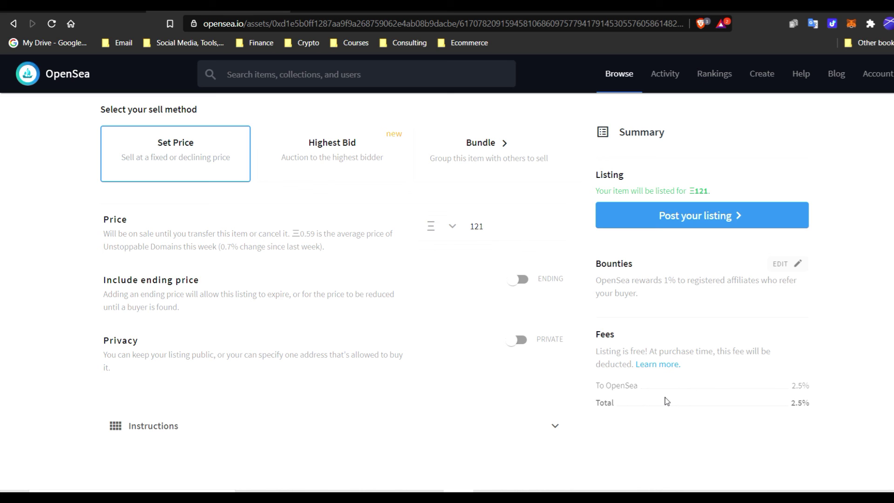
scroll(366, 298, up, 2)
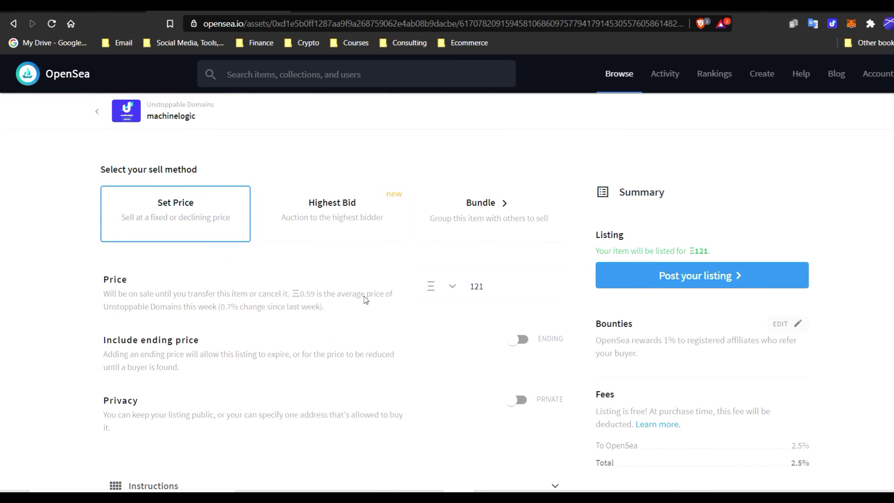